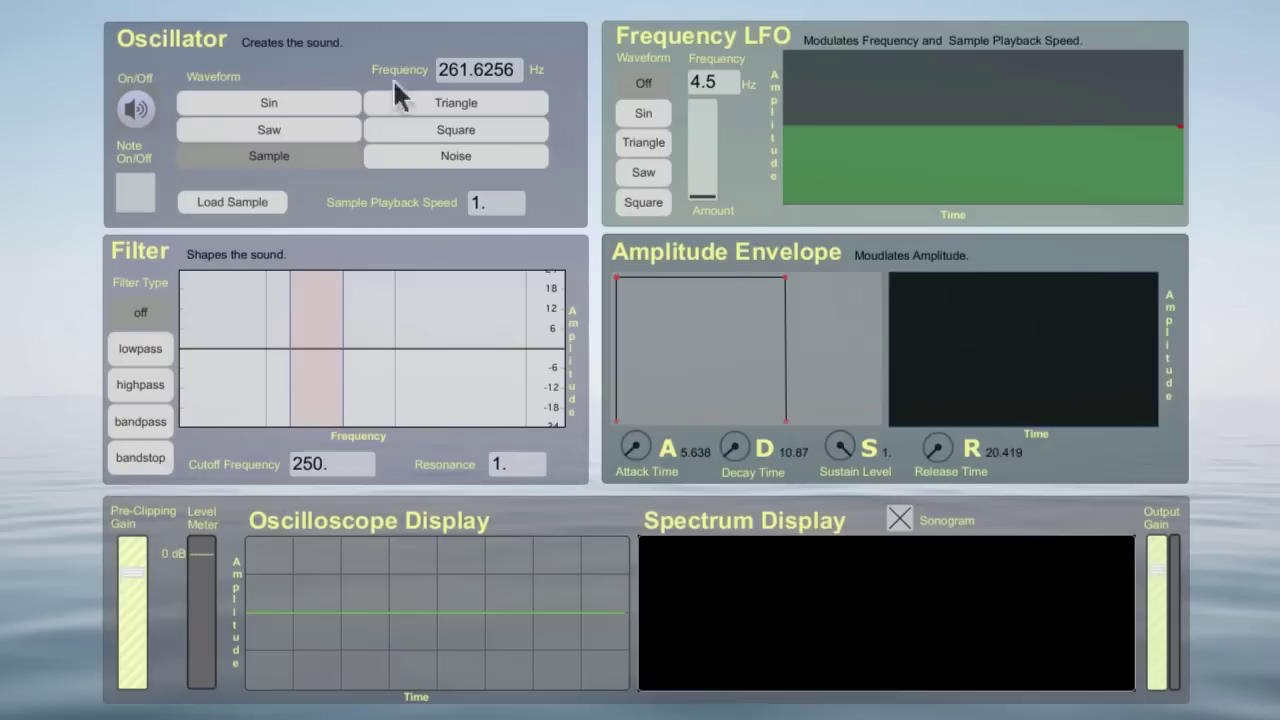
- Switch the oscillator waveform to Sin and bring its frequency up to 350.37 Hz
left_click(292, 101)
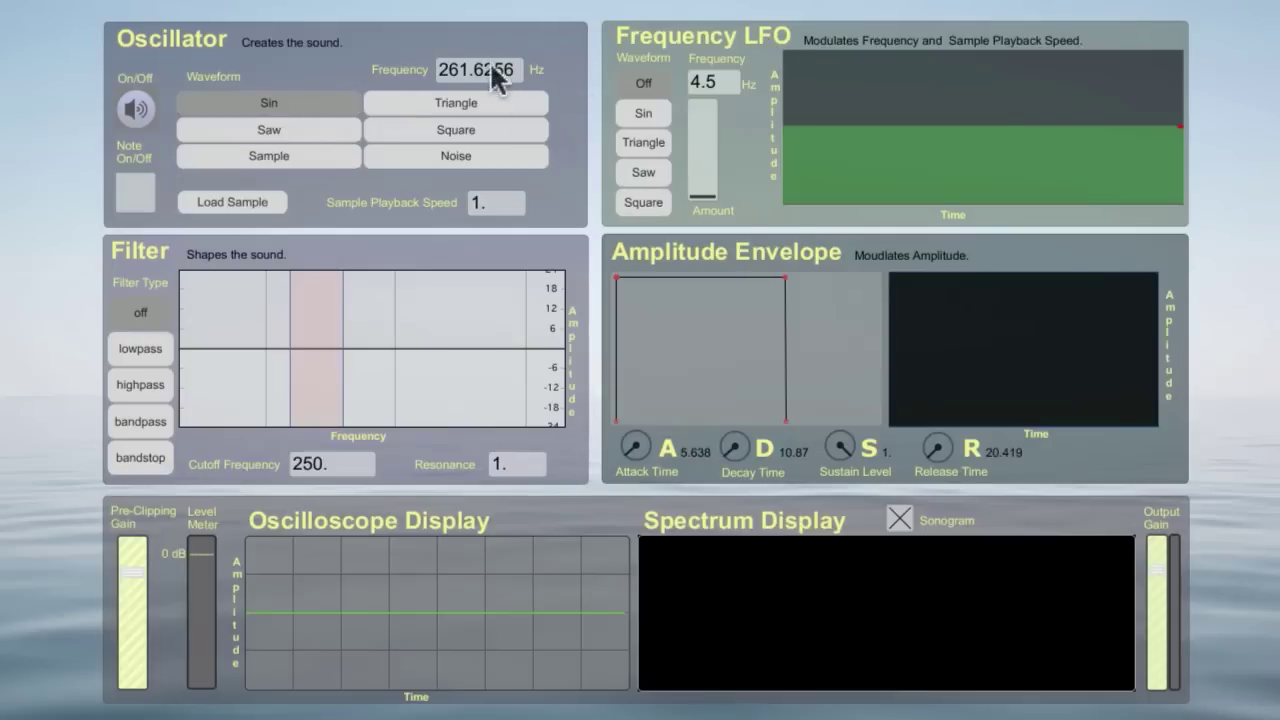
left_click_drag(497, 78, 497, 38)
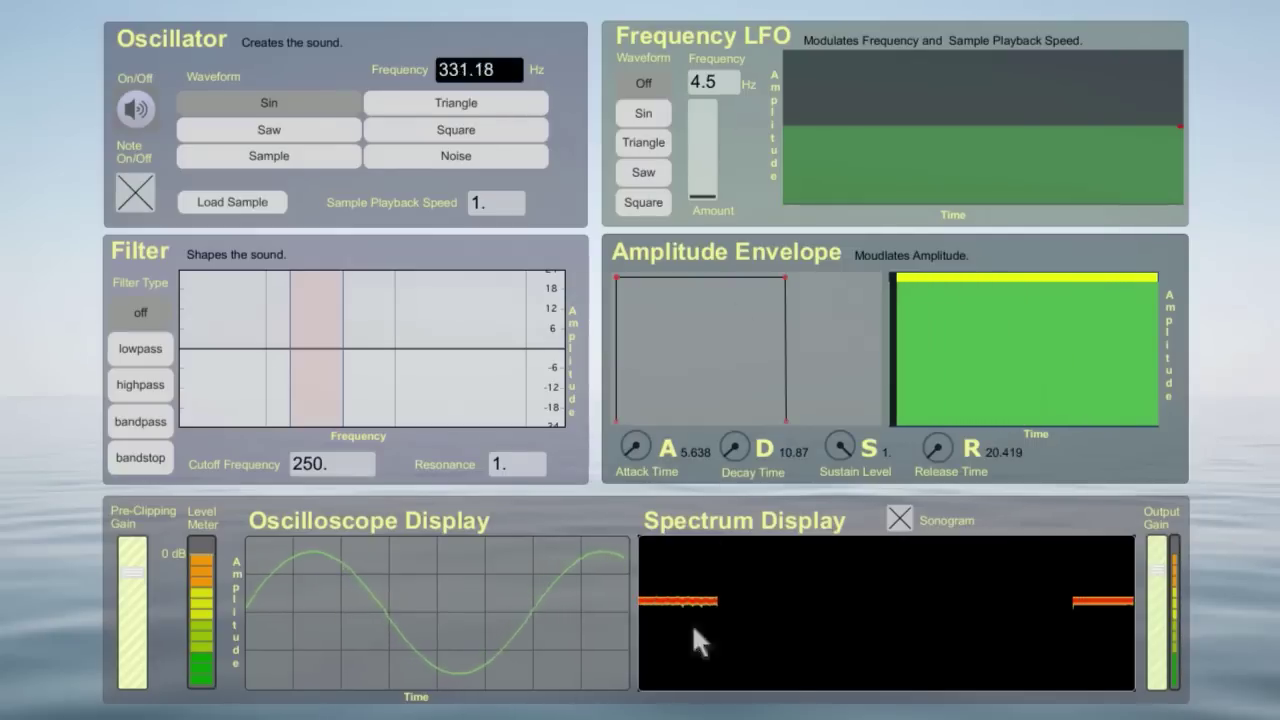
left_click_drag(725, 446, 481, 88)
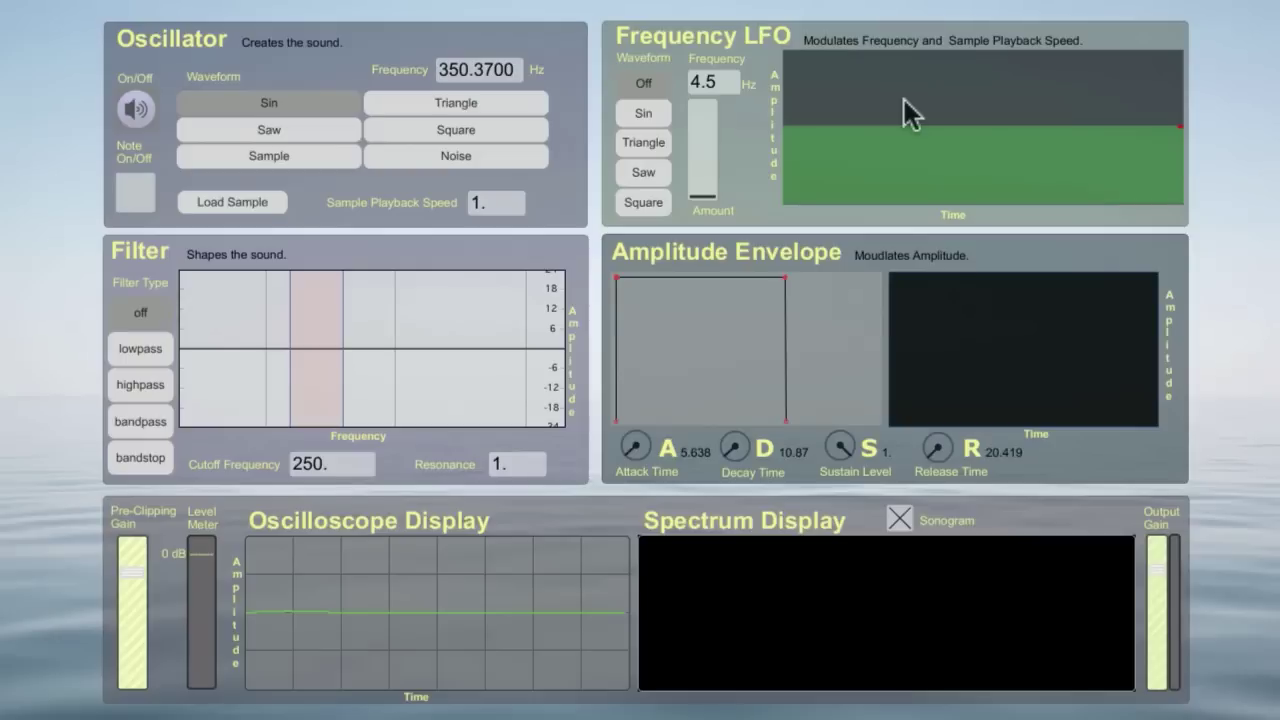
- Play middle C (261.6256 Hz) and set the Frequency LFO waveform to Sin
key("a")
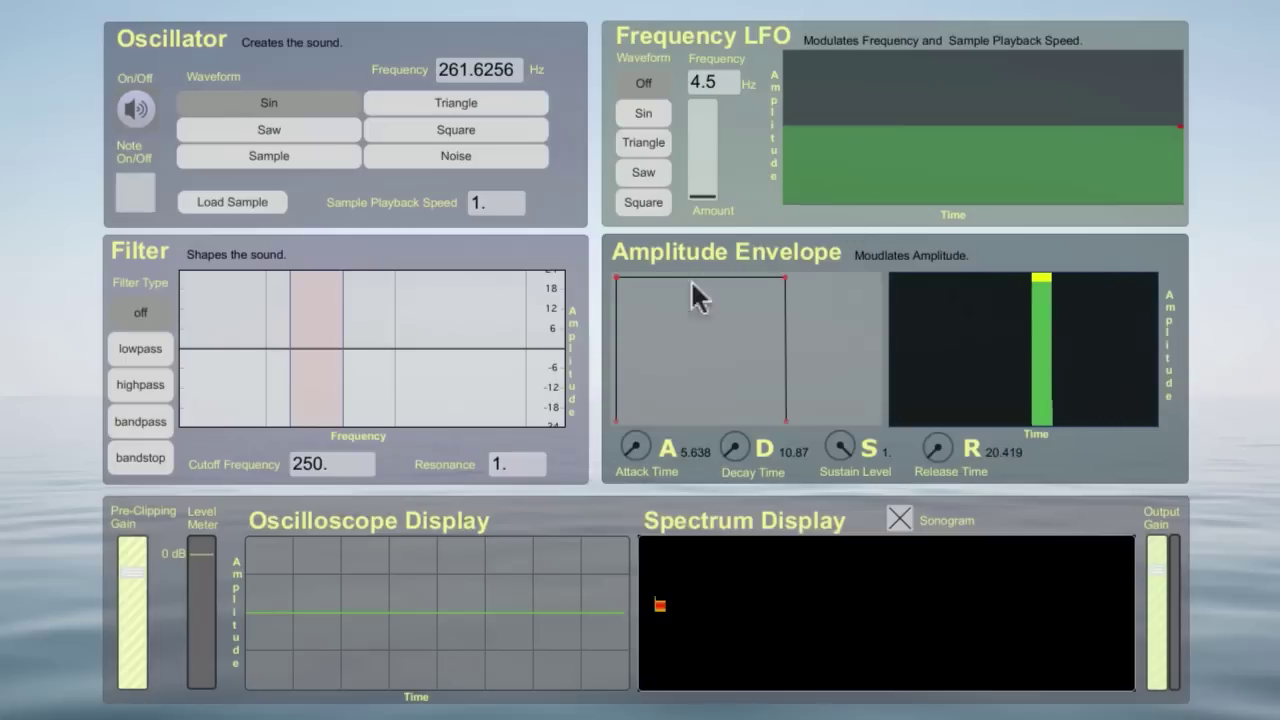
left_click(649, 111)
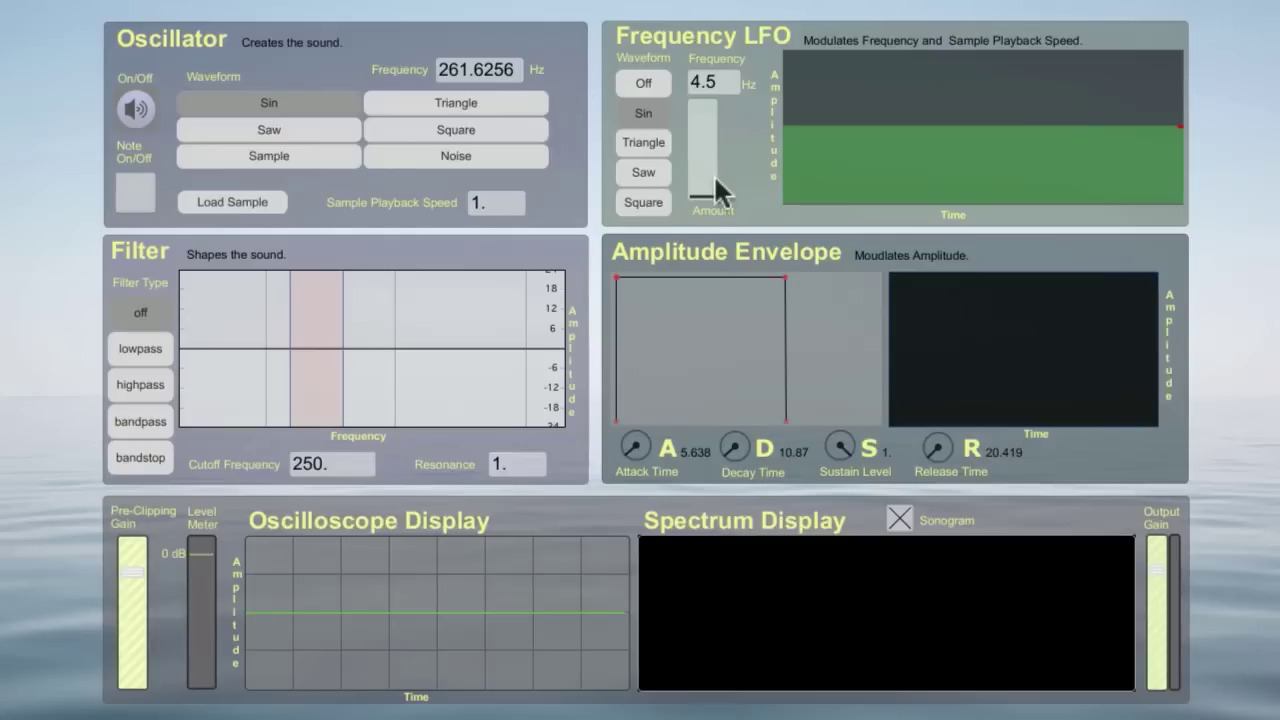
- Retrigger the 261.6256 Hz sine note several times while nudging the LFO Amount slider upward
key("space")
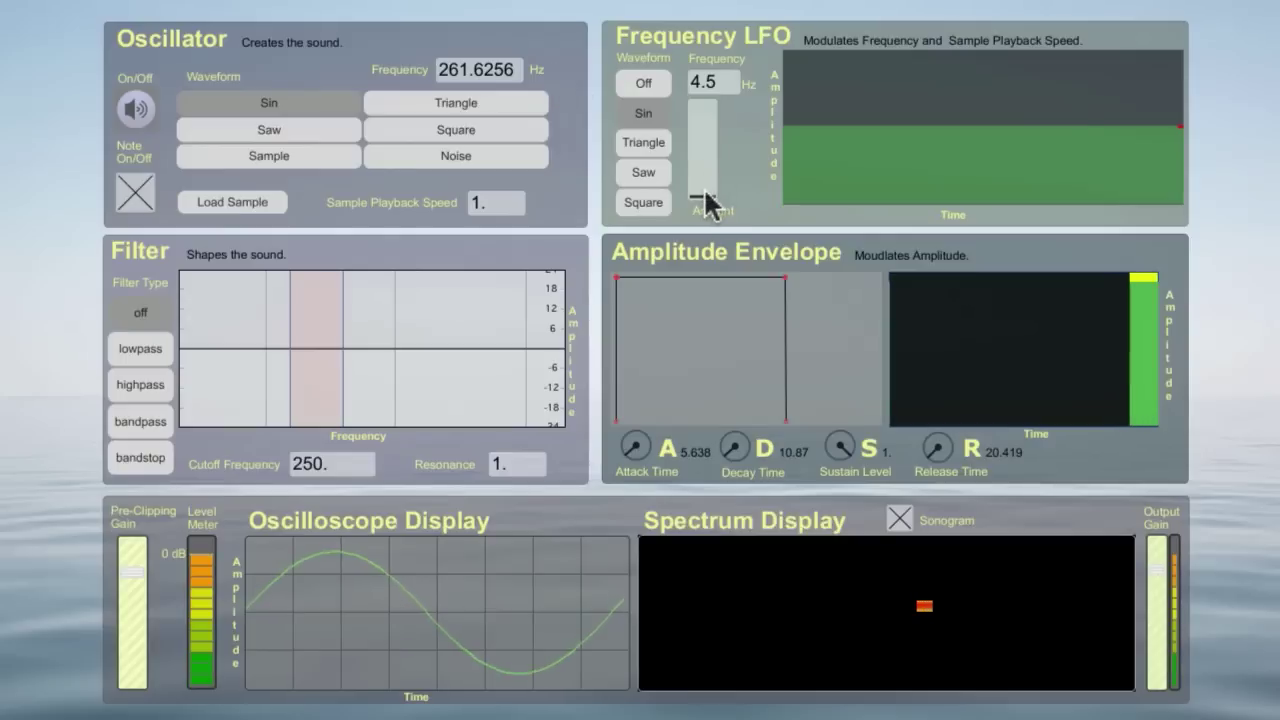
key("space")
key("space")
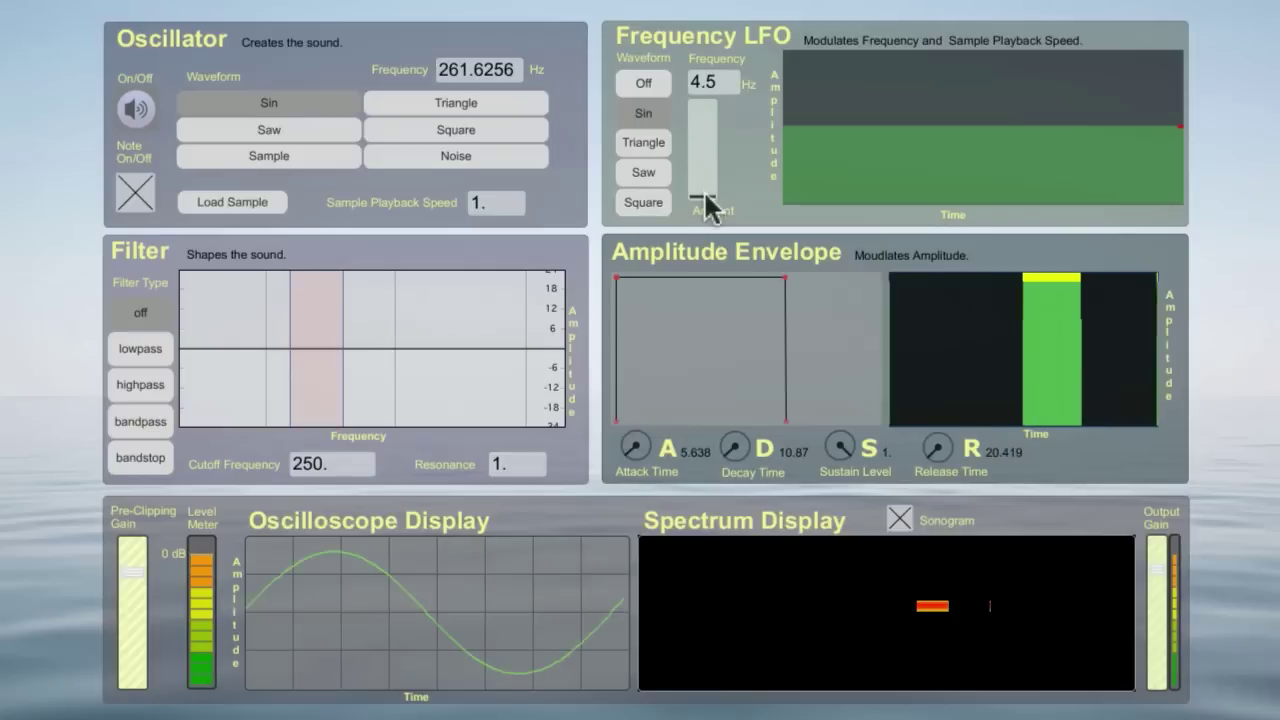
mouse_move(702, 192)
left_mouse_down()
mouse_move(702, 126)
mouse_move(702, 195)
left_mouse_up()
key("space")
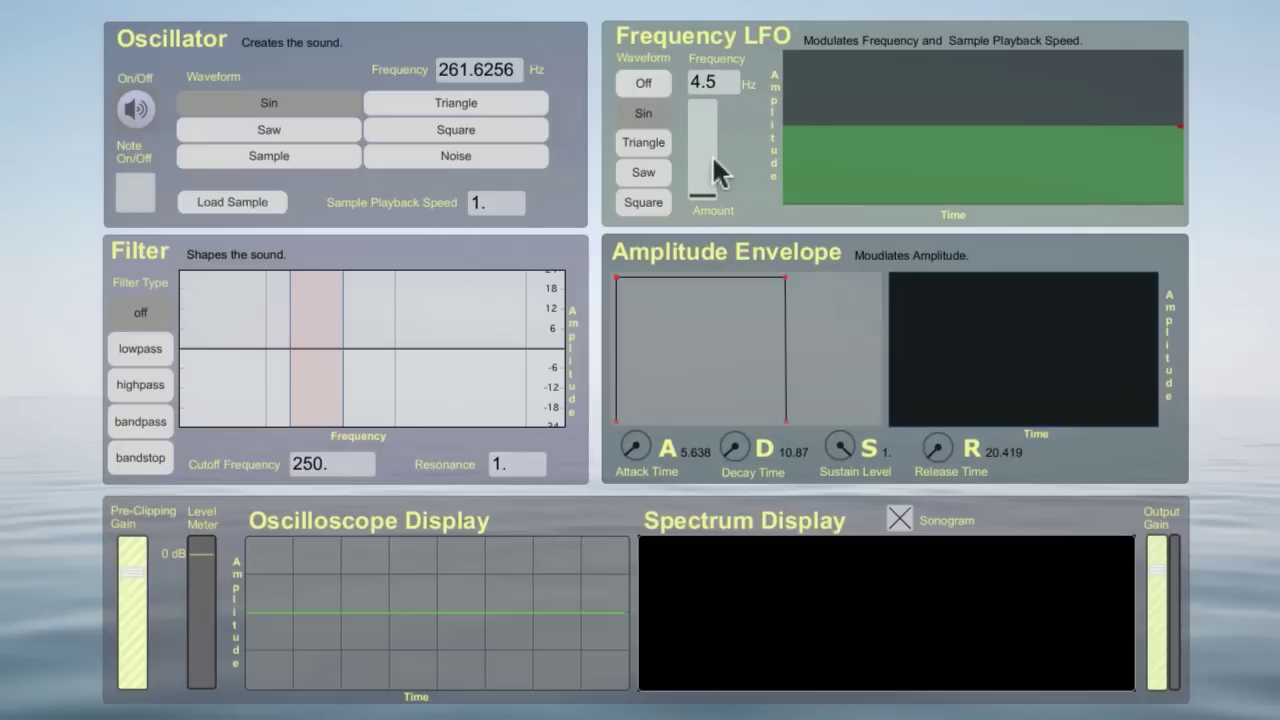
- Play a note with more vibrato, slowing the LFO rate to 0.5 Hz
key("space")
left_click_drag(703, 197, 703, 181)
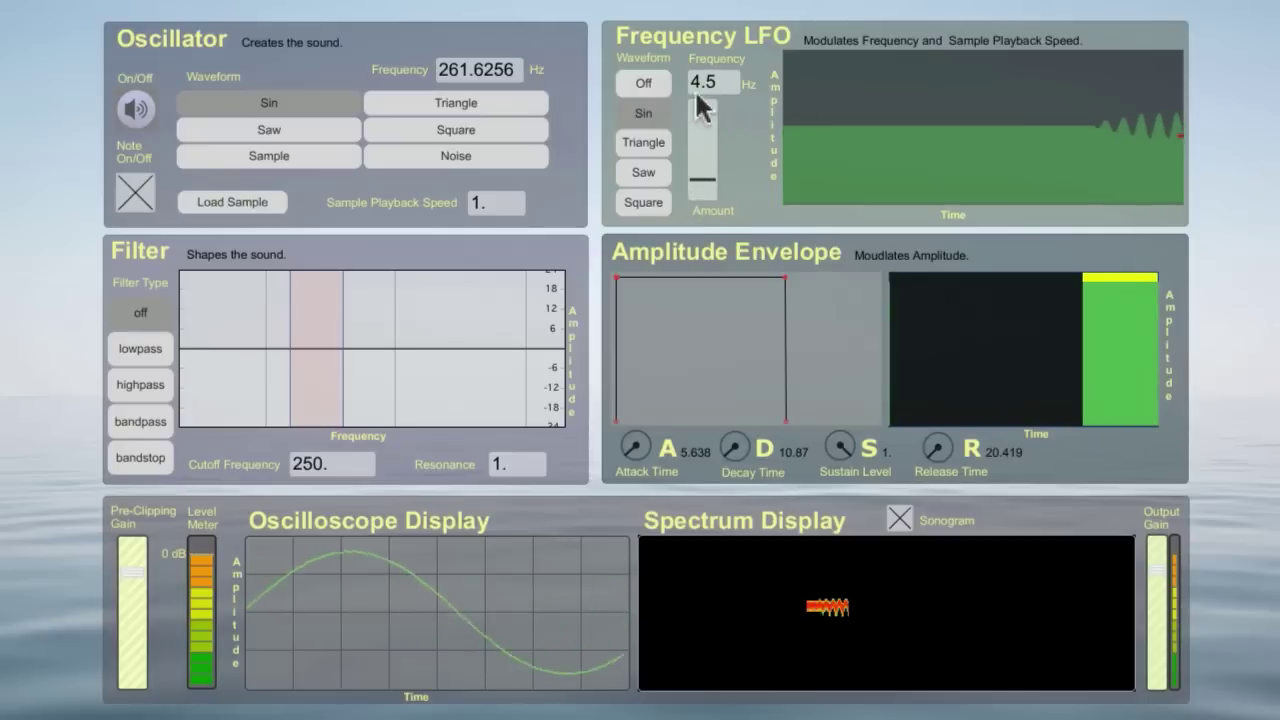
mouse_move(713, 82)
left_mouse_down()
mouse_move(713, 30)
mouse_move(713, 144)
mouse_move(712, 78)
left_mouse_up()
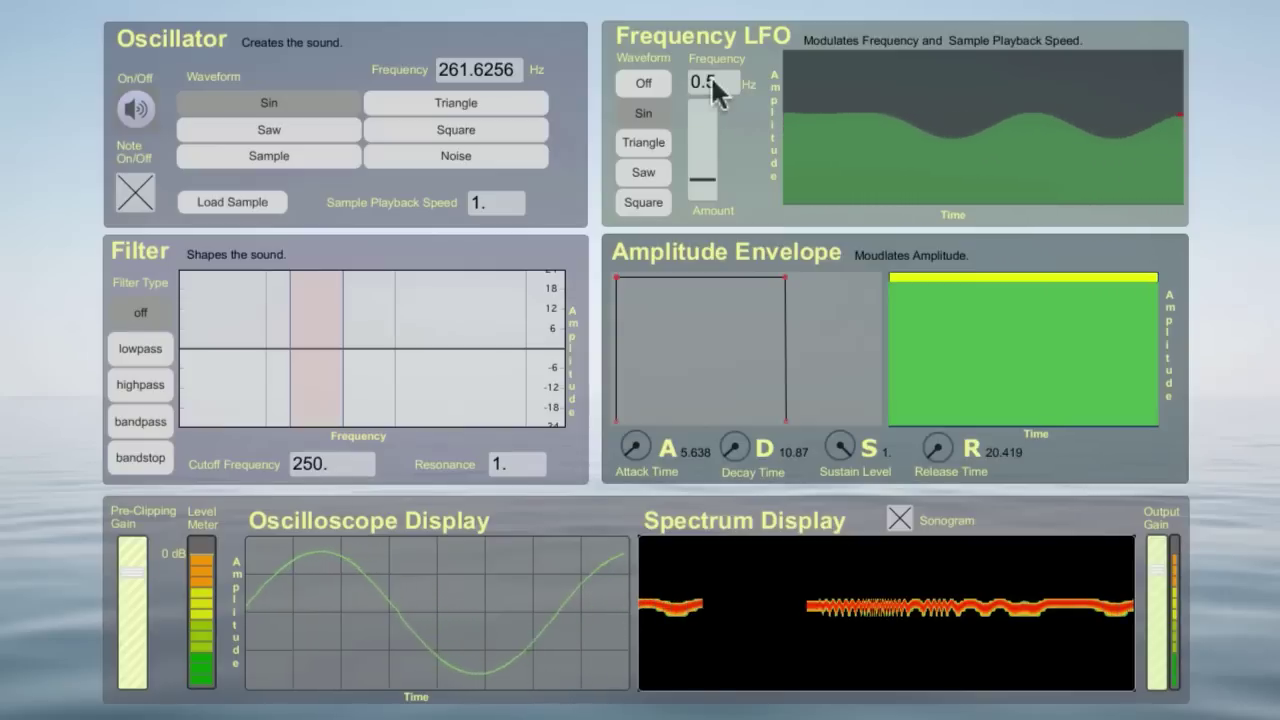
key("space")
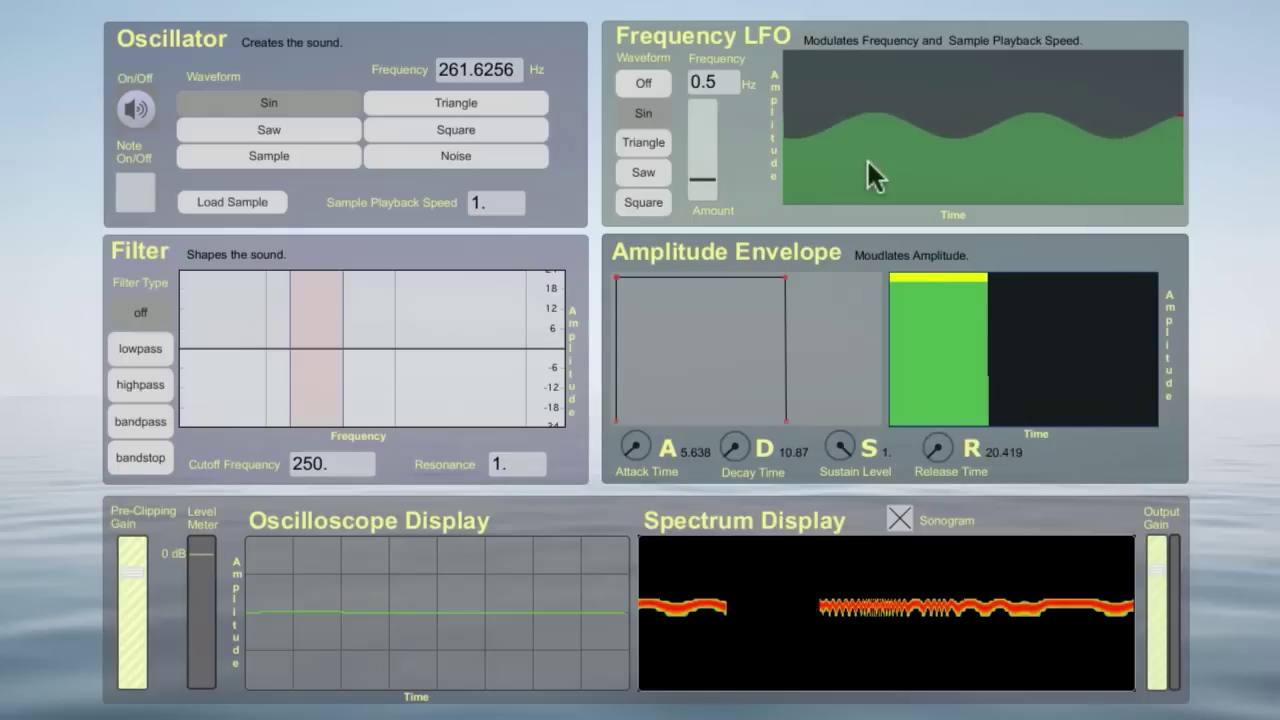
- Deepen the 0.5 Hz vibrato, then return the LFO to 4.5 Hz and lower the amount
left_click_drag(719, 179, 719, 143)
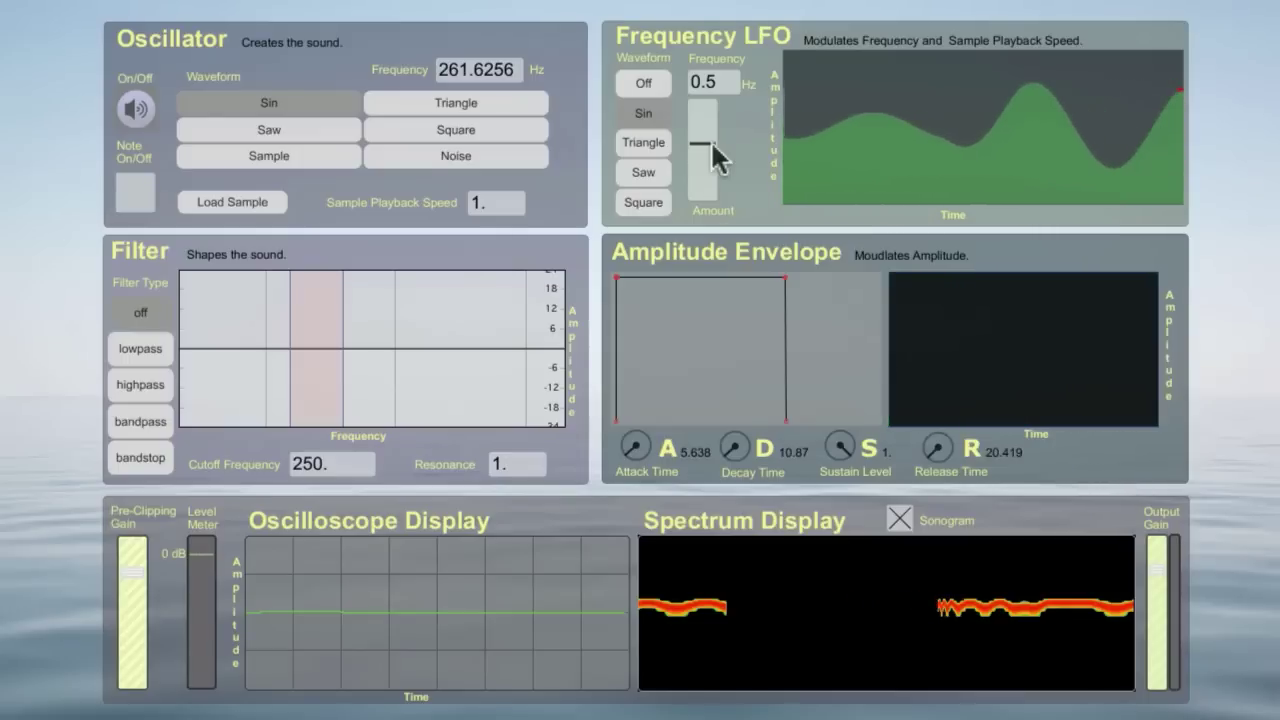
left_click_drag(721, 82, 721, 78)
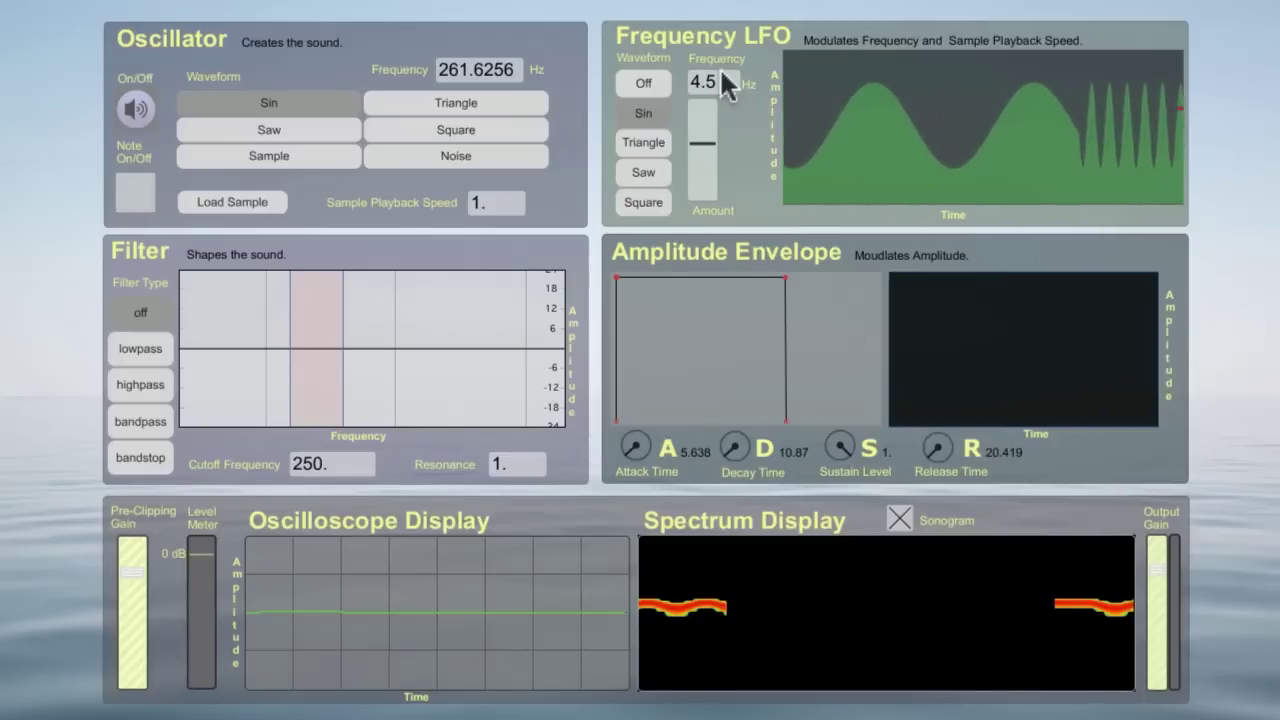
left_click_drag(712, 145, 712, 173)
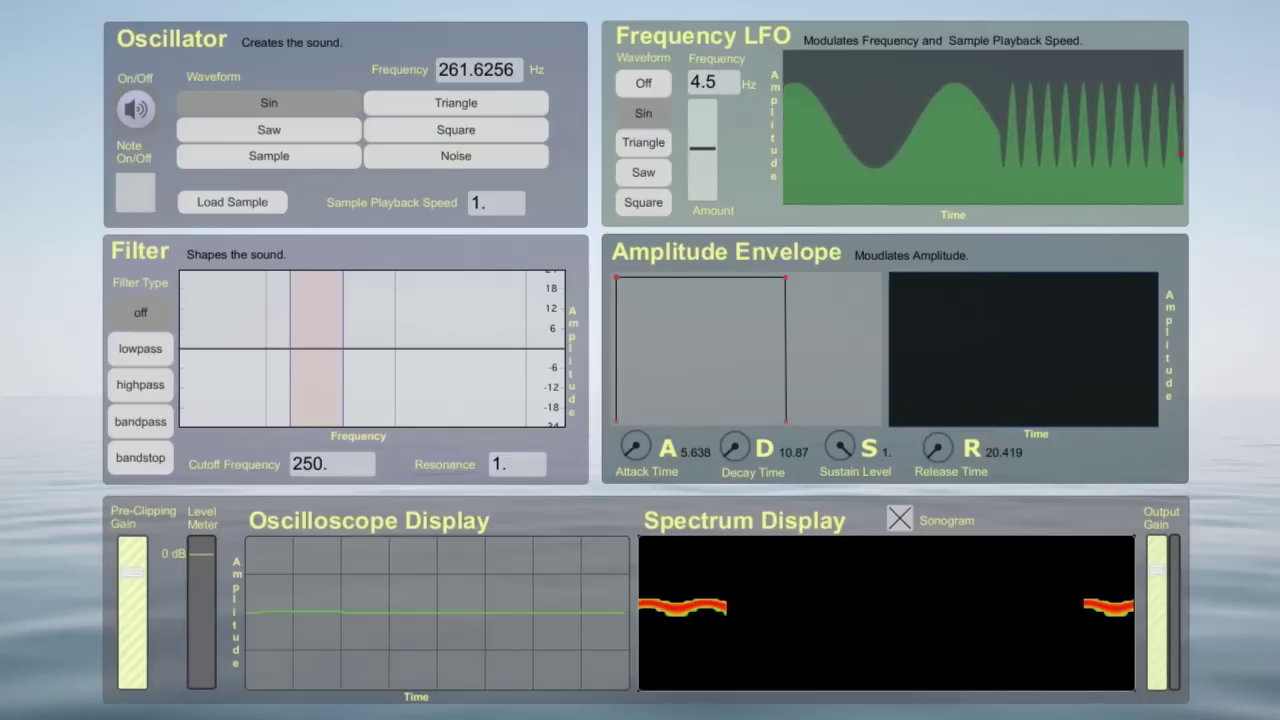
- Try a Triangle LFO with near-zero amount, then switch the LFO to Saw
left_click(646, 145)
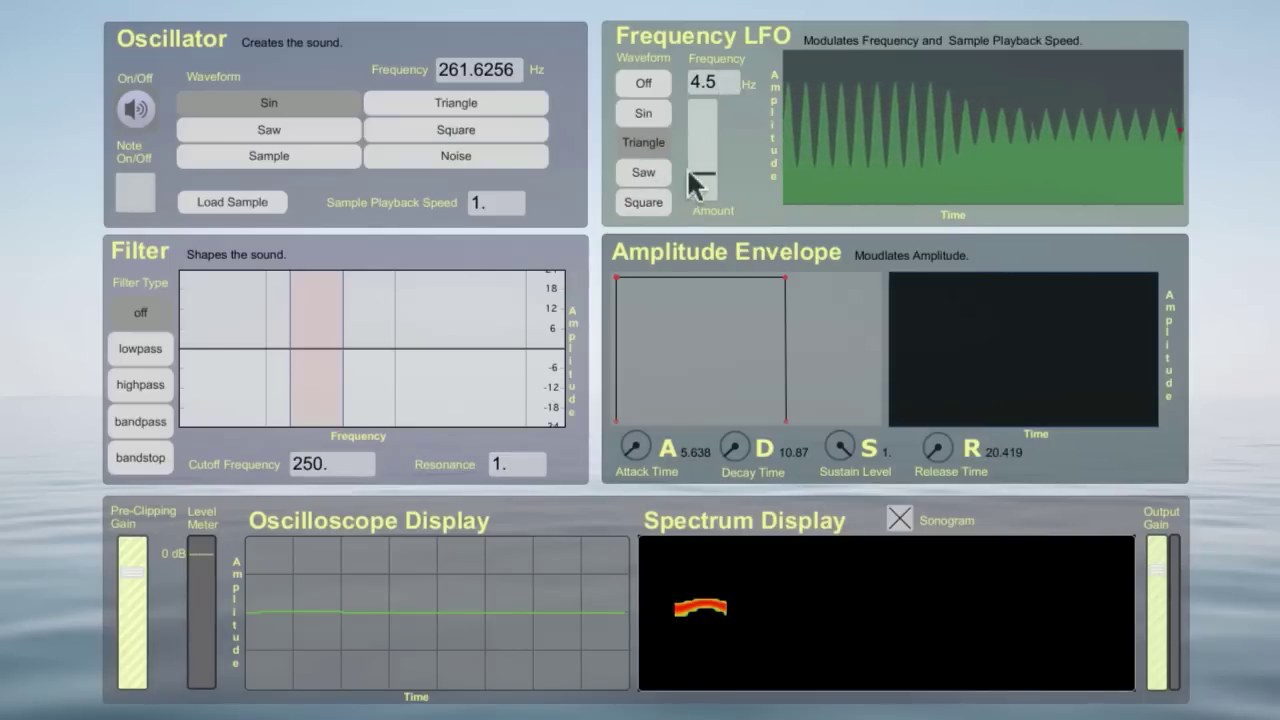
left_click_drag(702, 173, 692, 188)
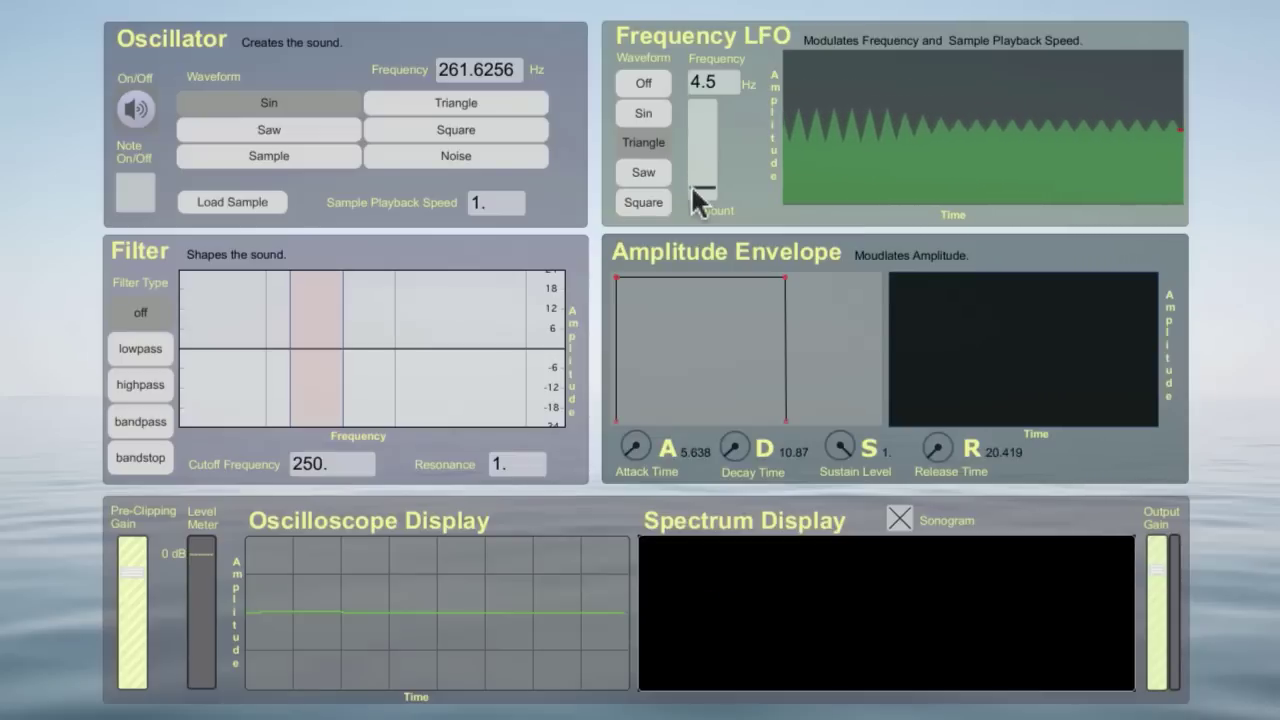
left_click(656, 174)
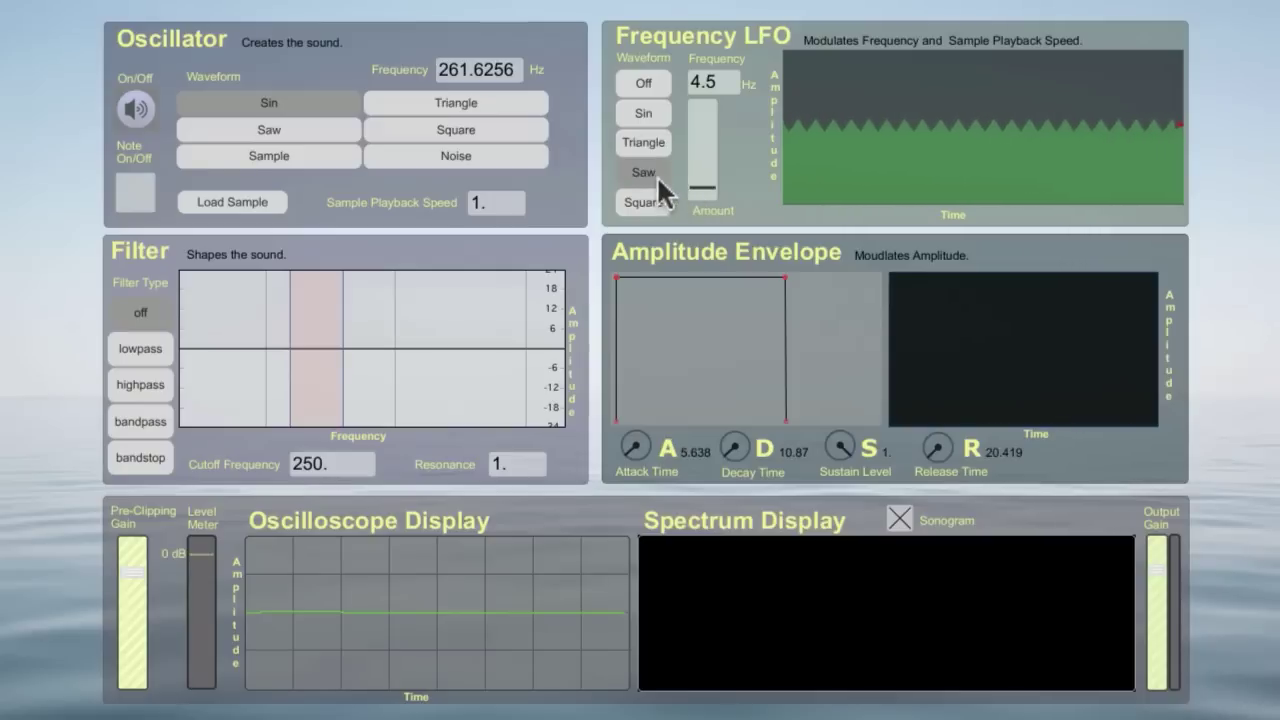
- Play the 293.6648 Hz note and deepen the sawtooth vibrato, easing pre-clipping gain down slightly
key("s")
left_click_drag(708, 182, 704, 162)
left_click_drag(132, 572, 132, 583)
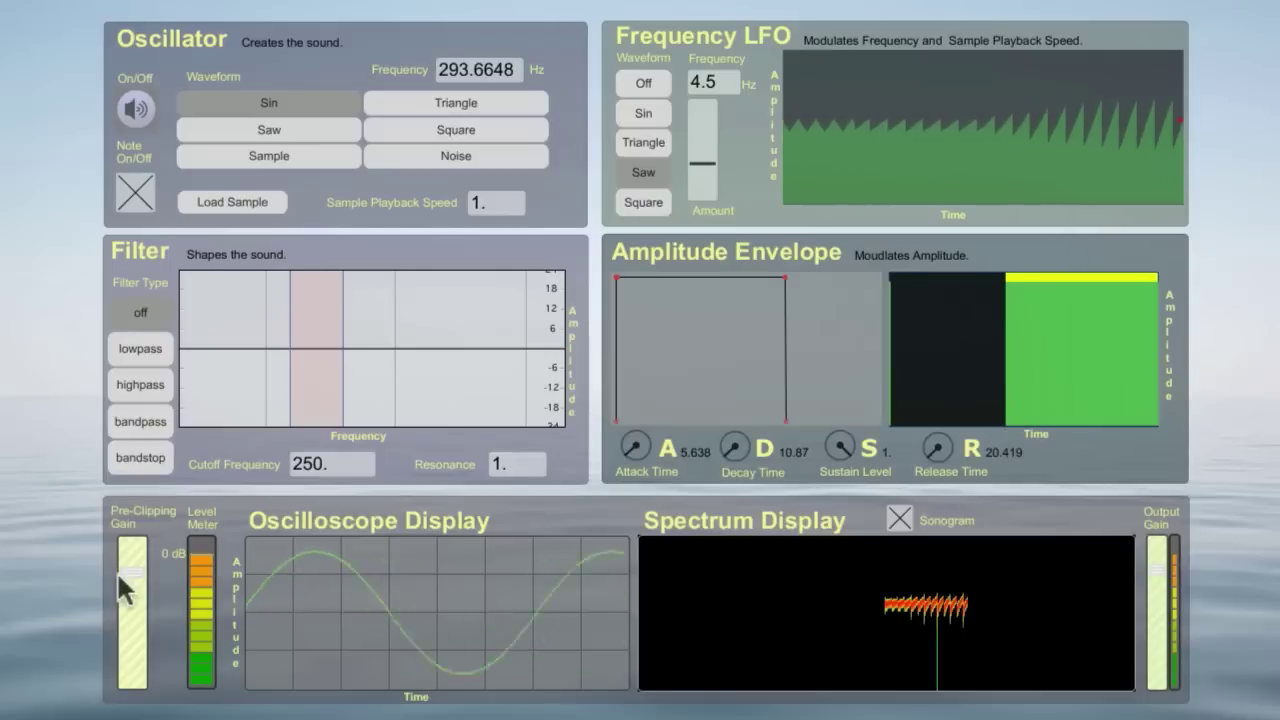
left_click_drag(704, 162, 706, 81)
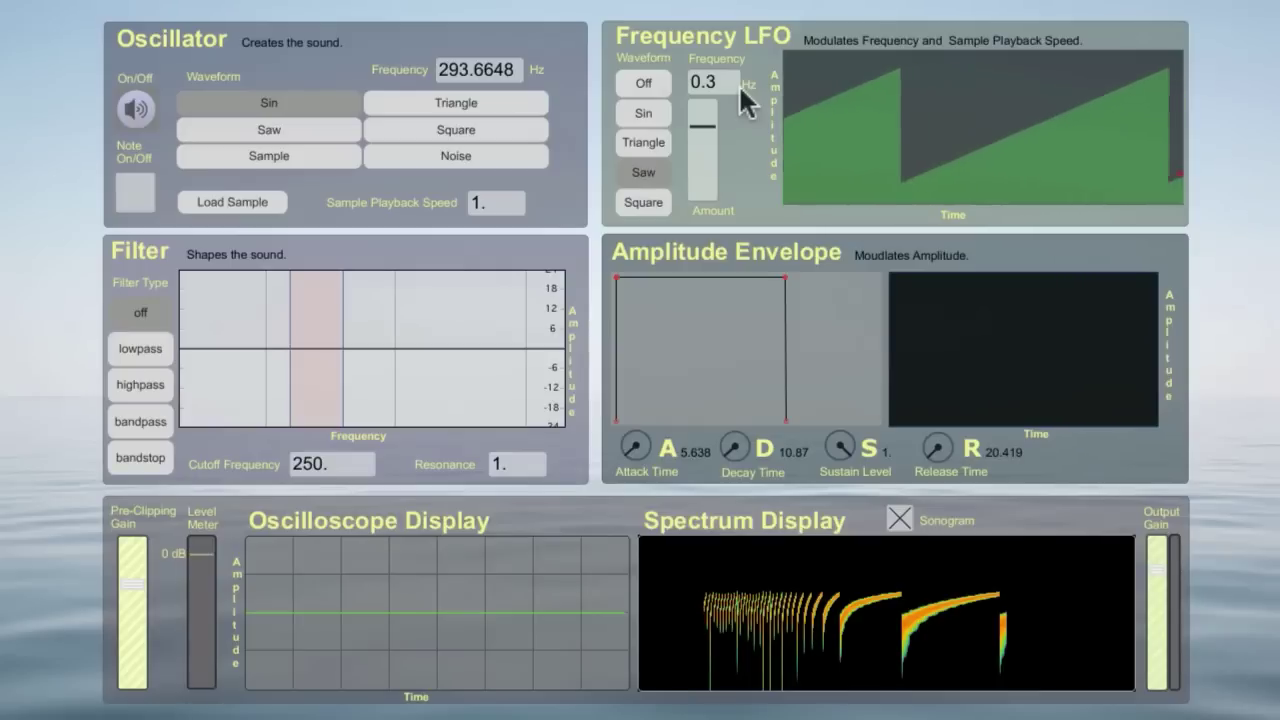
- Switch the LFO to Square and enter a 4.5 Hz LFO rate
left_click(652, 204)
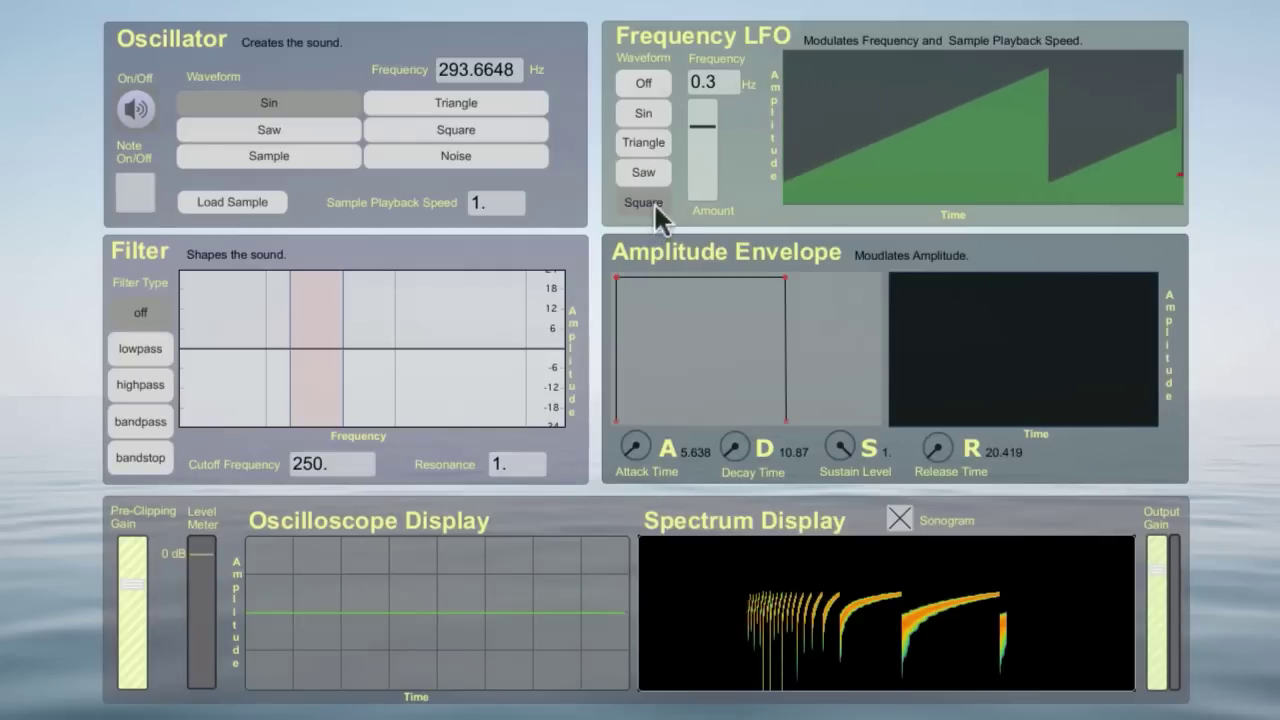
left_click(721, 82)
type("4.5")
key("Return")
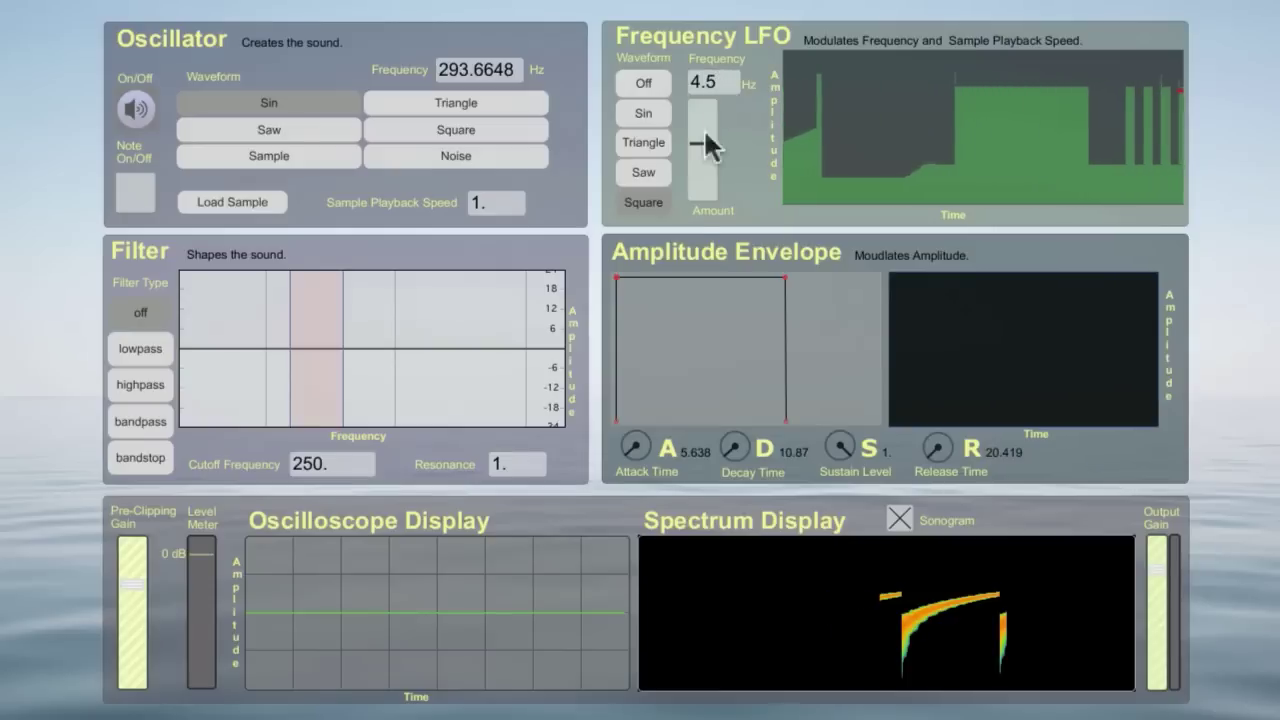
- Play a 246.9417 Hz note and raise the square vibrato amount much higher
key("space")
mouse_move(694, 192)
left_mouse_down()
mouse_move(702, 165)
mouse_move(702, 188)
left_mouse_up()
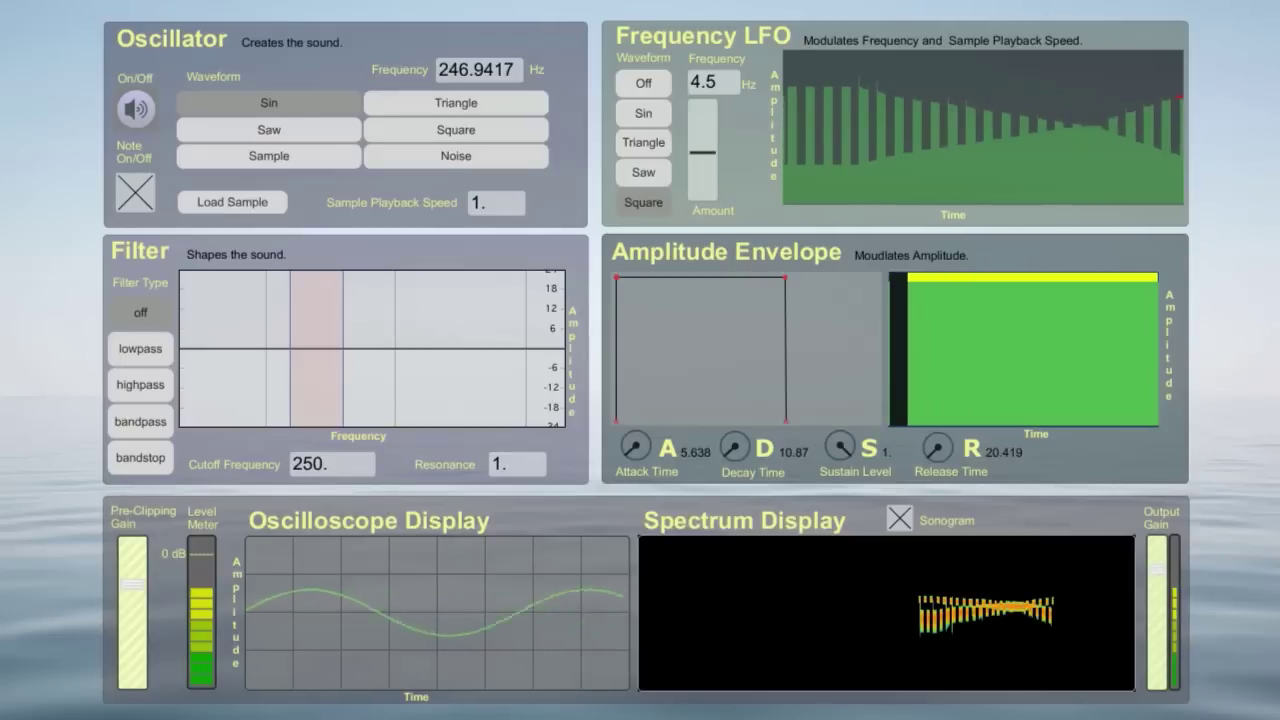
left_click_drag(702, 188, 702, 123)
key("space")
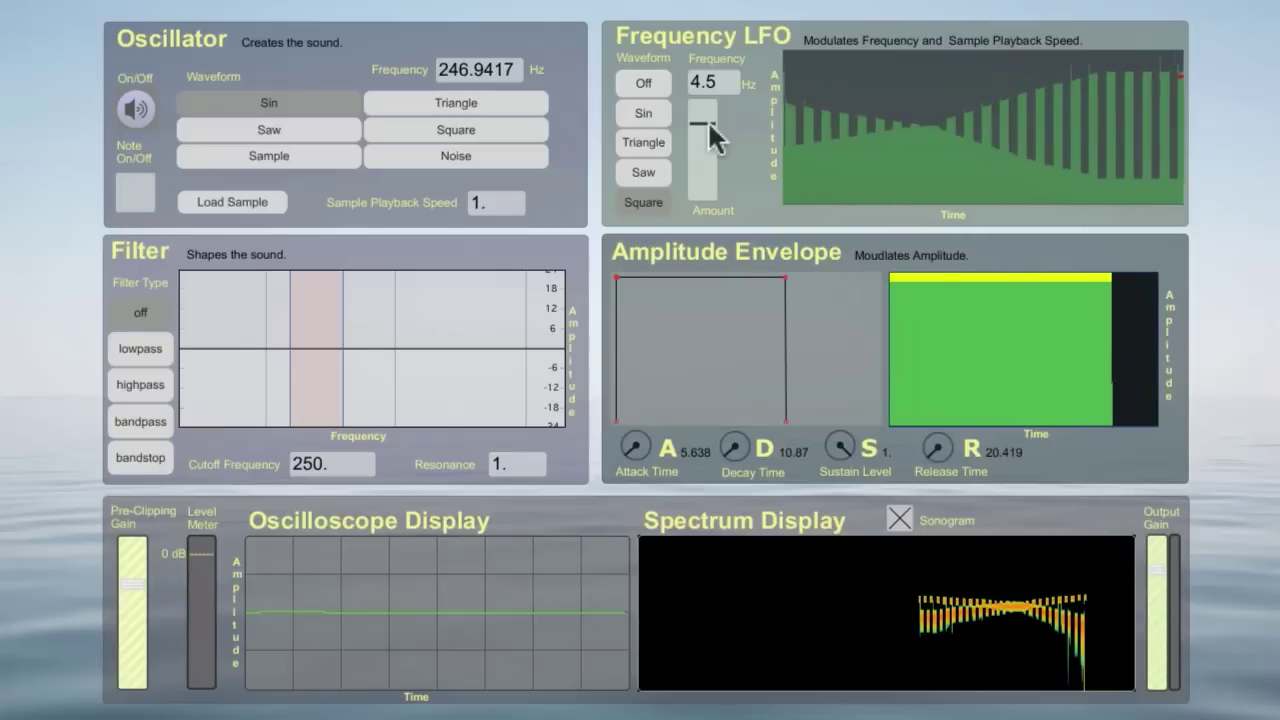